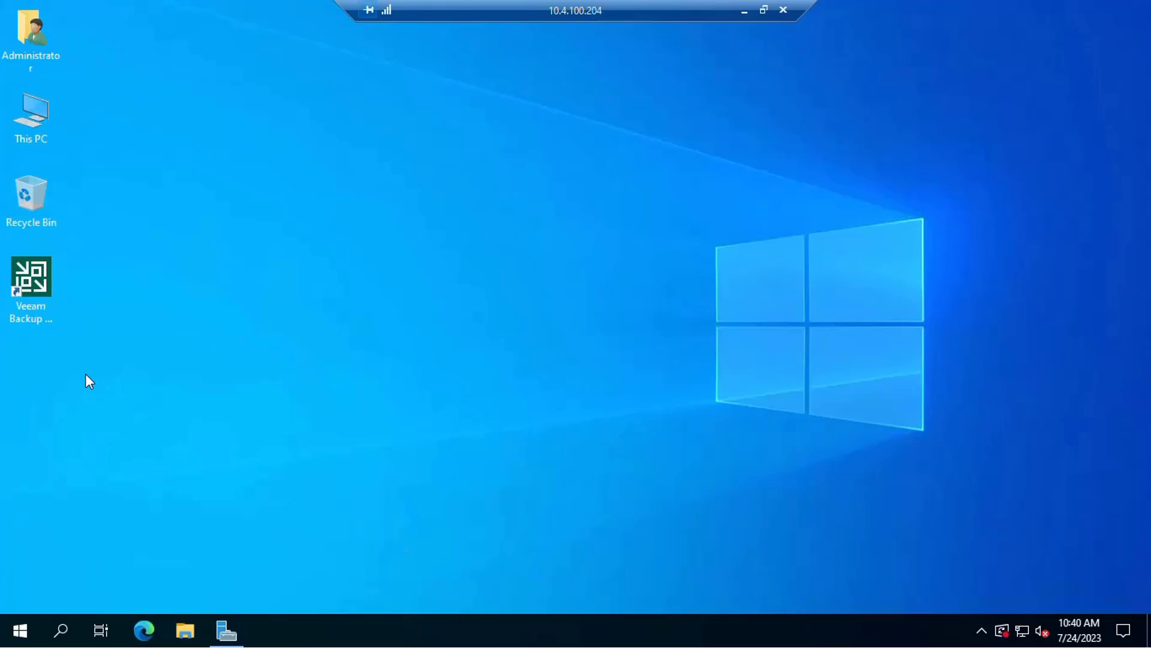
Step: Launch the Veeam Backup & Replication Console from its desktop shortcut
{"action": "left_click", "coordinate": [26, 277]}
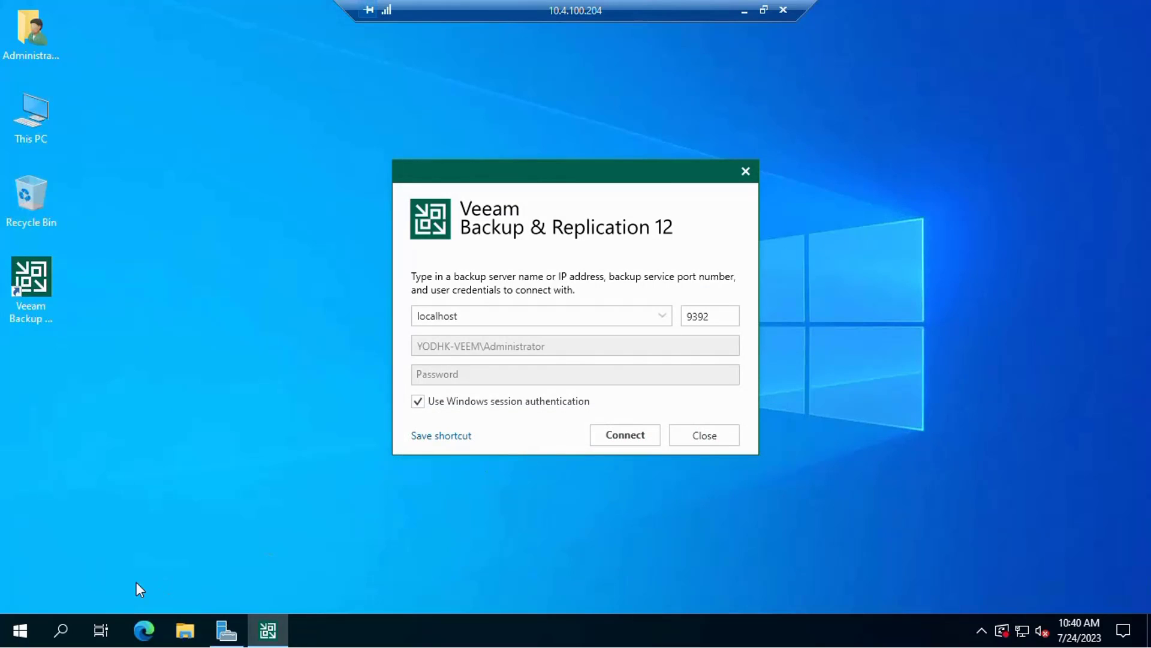
Step: Connect the console to the local backup server on localhost, port 9392
{"action": "left_click", "coordinate": [916, 334]}
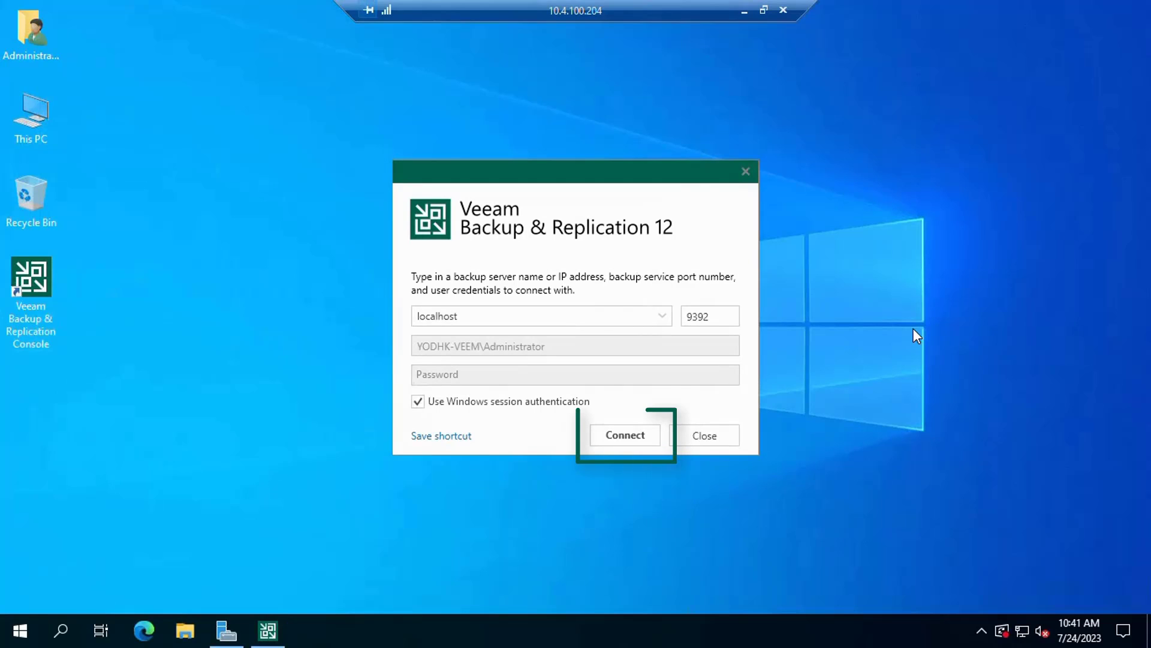
{"action": "left_click", "coordinate": [621, 437]}
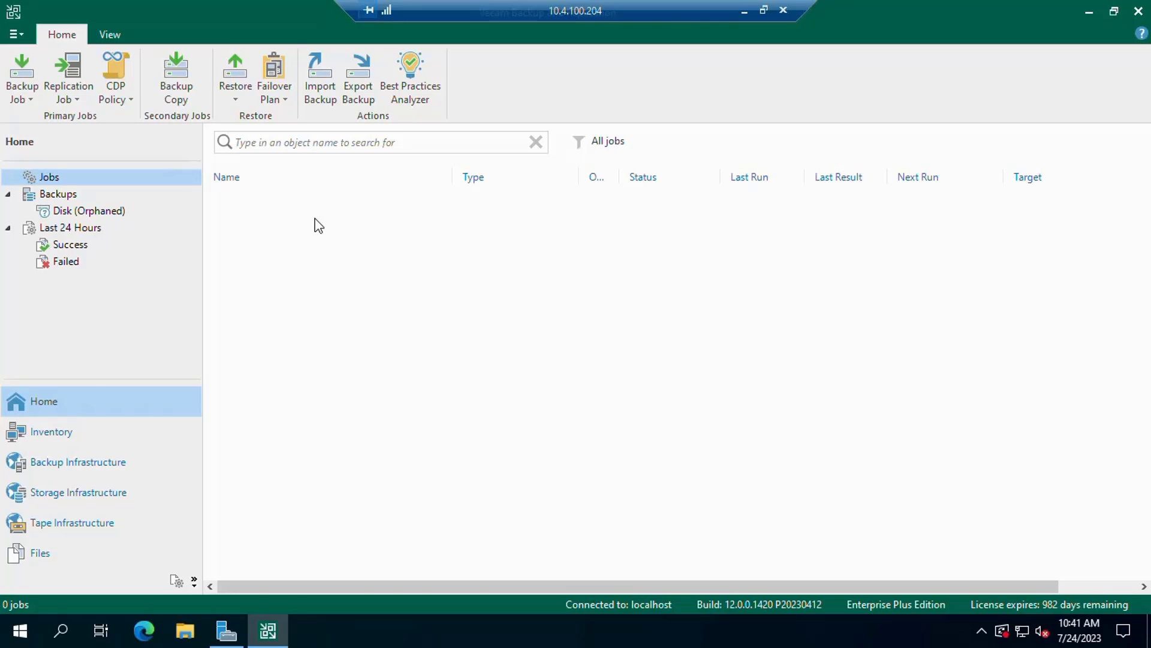
Step: Browse orphaned disk backups, all backups, then the last 24 hours' failed and successful sessions
{"action": "left_click", "coordinate": [79, 213]}
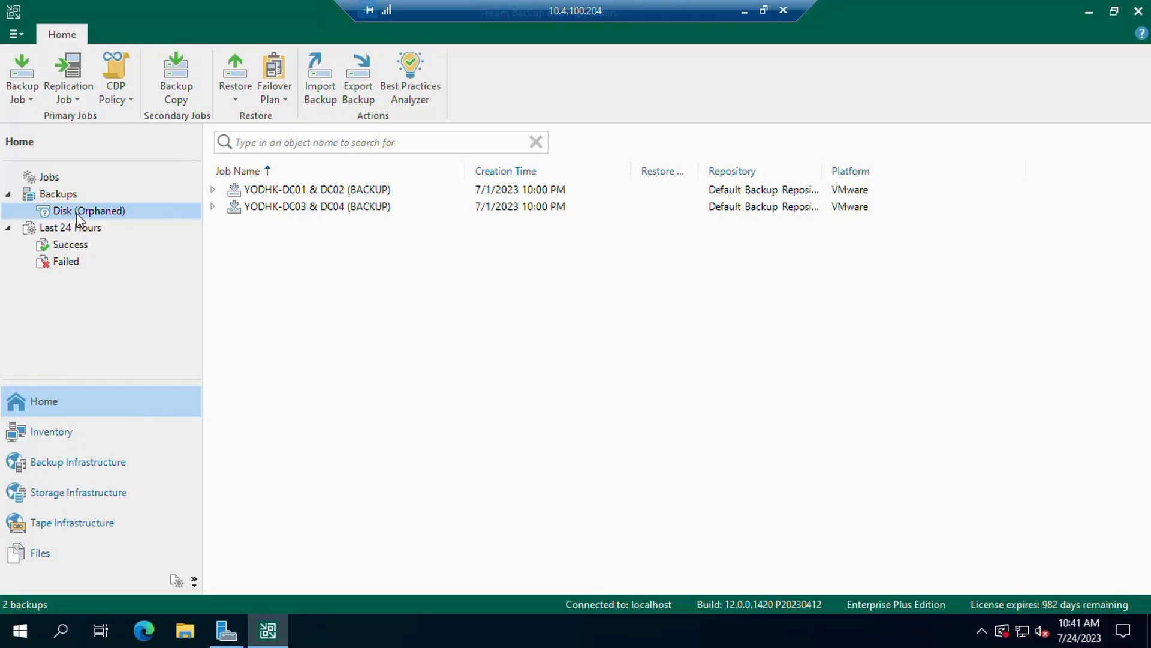
{"action": "left_click", "coordinate": [60, 193]}
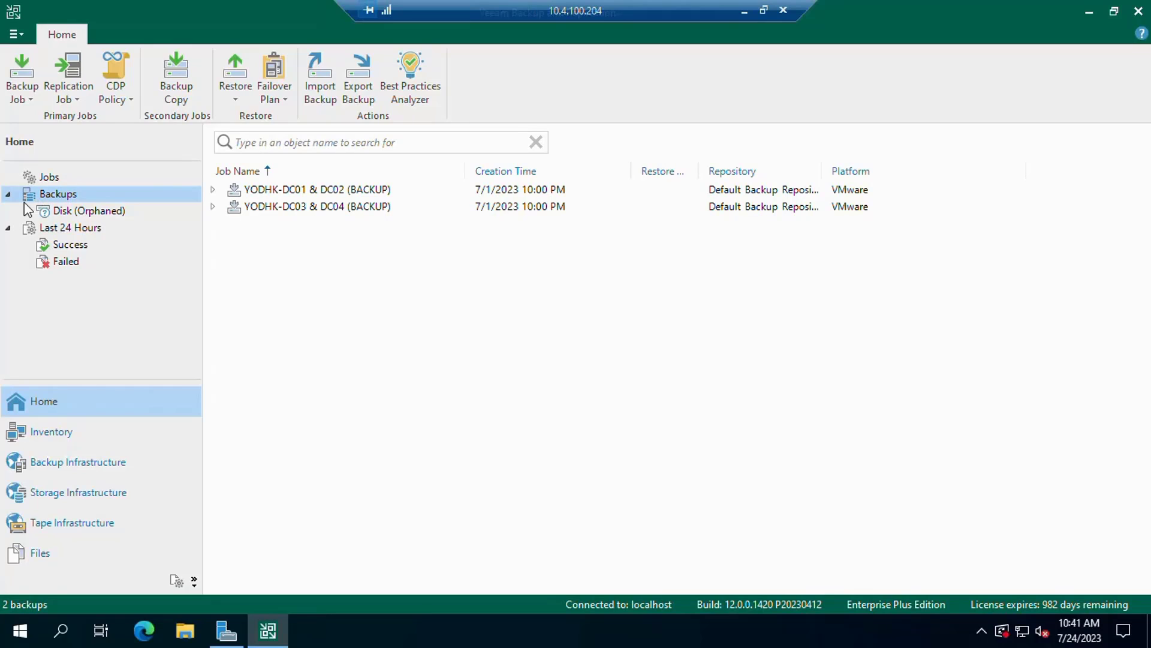
{"action": "left_click", "coordinate": [66, 211]}
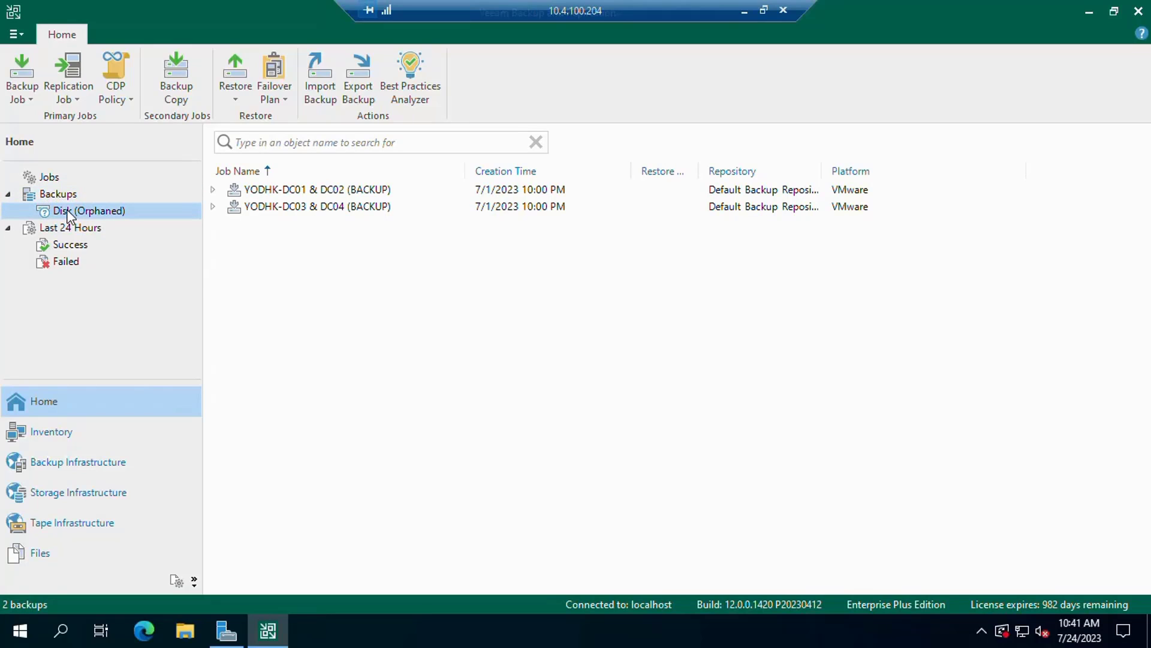
{"action": "left_click", "coordinate": [43, 266]}
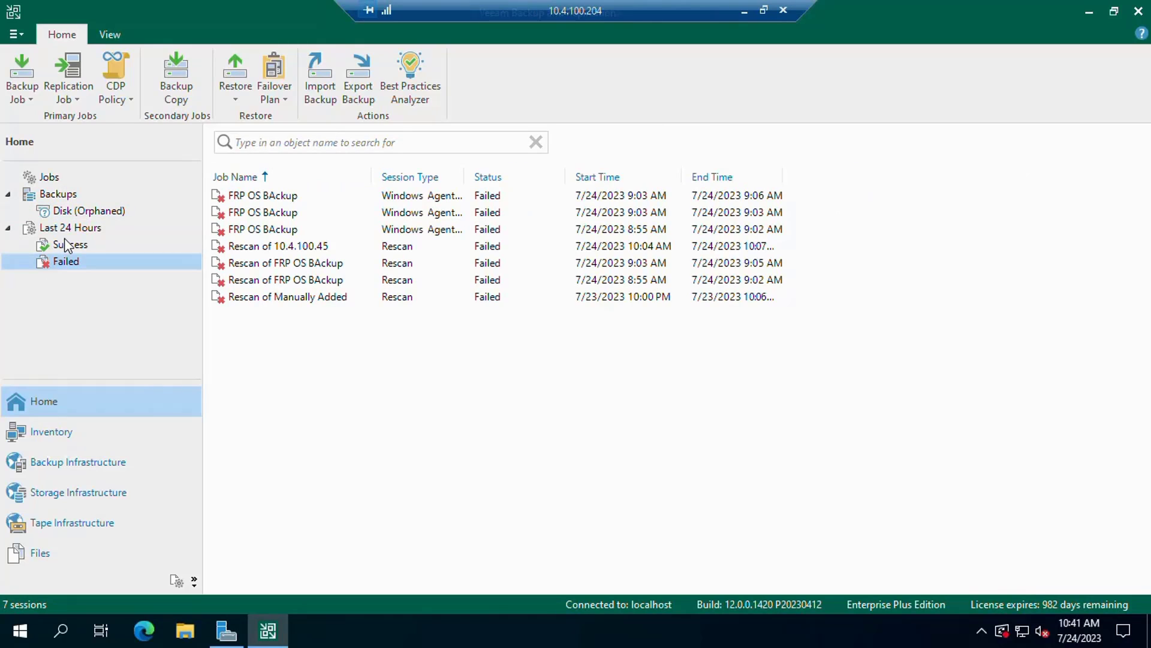
{"action": "left_click", "coordinate": [64, 242]}
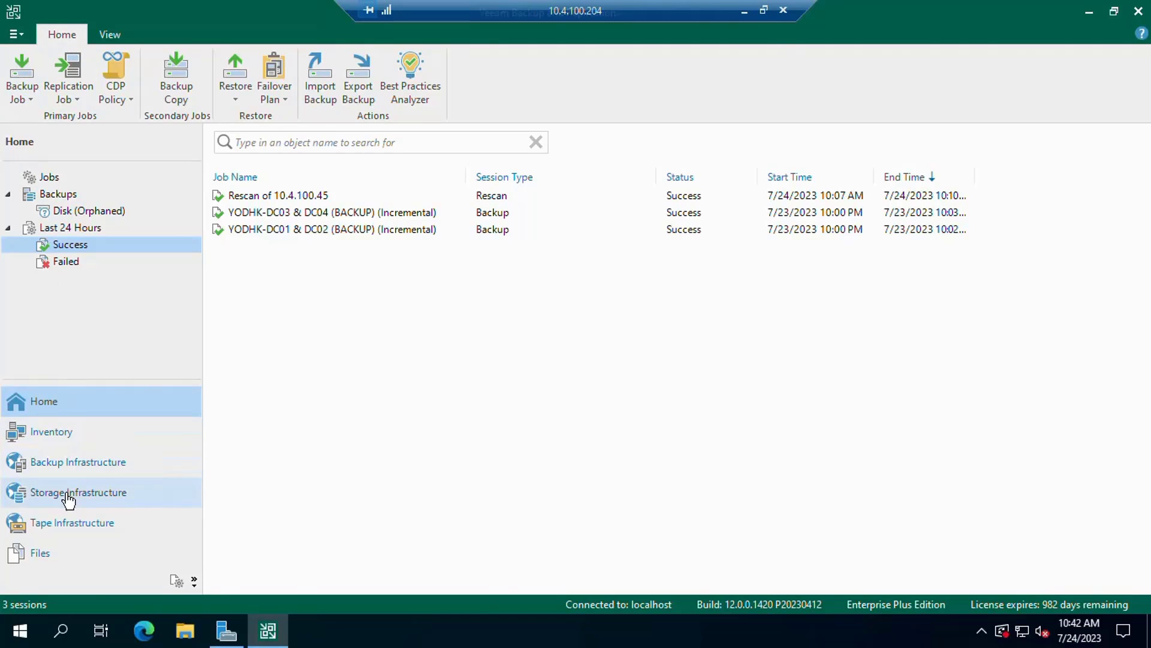
Step: Go to the Inventory section via Backup Infrastructure and the Home ribbon tab
{"action": "left_click", "coordinate": [85, 472]}
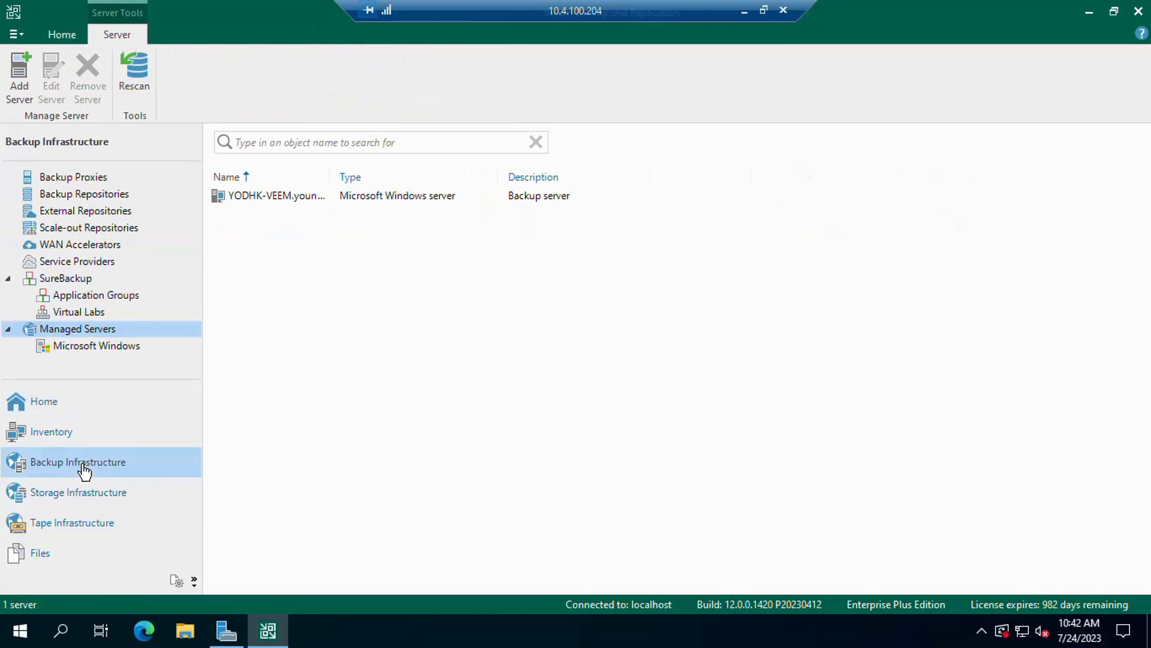
{"action": "left_click", "coordinate": [51, 38]}
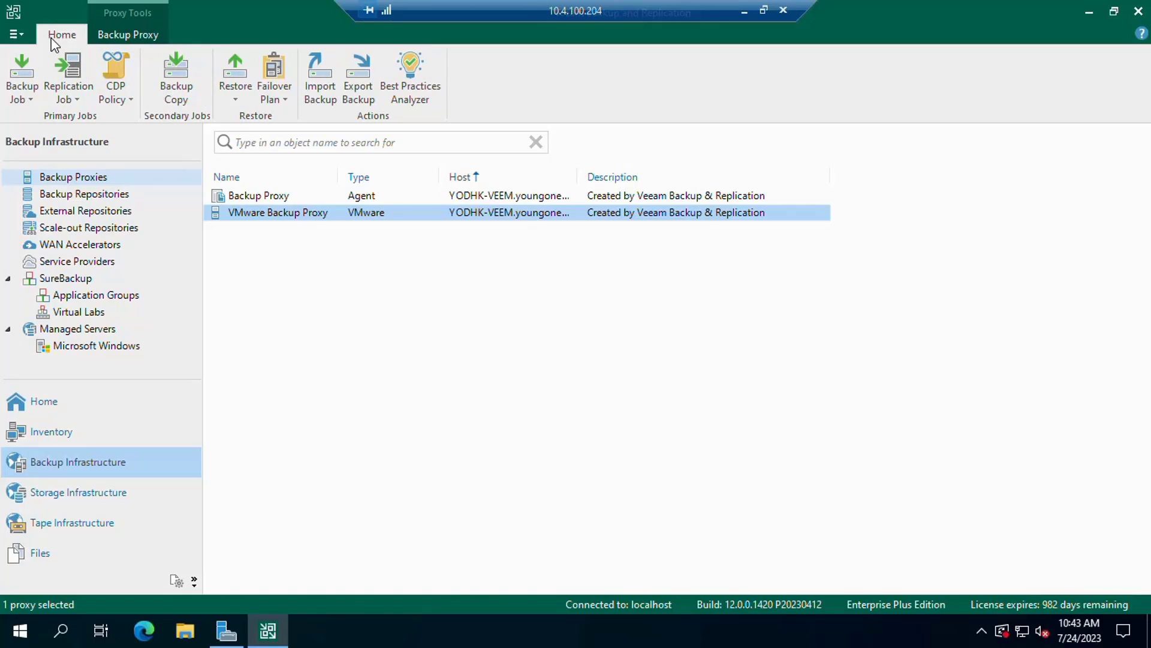
{"action": "left_click", "coordinate": [78, 438]}
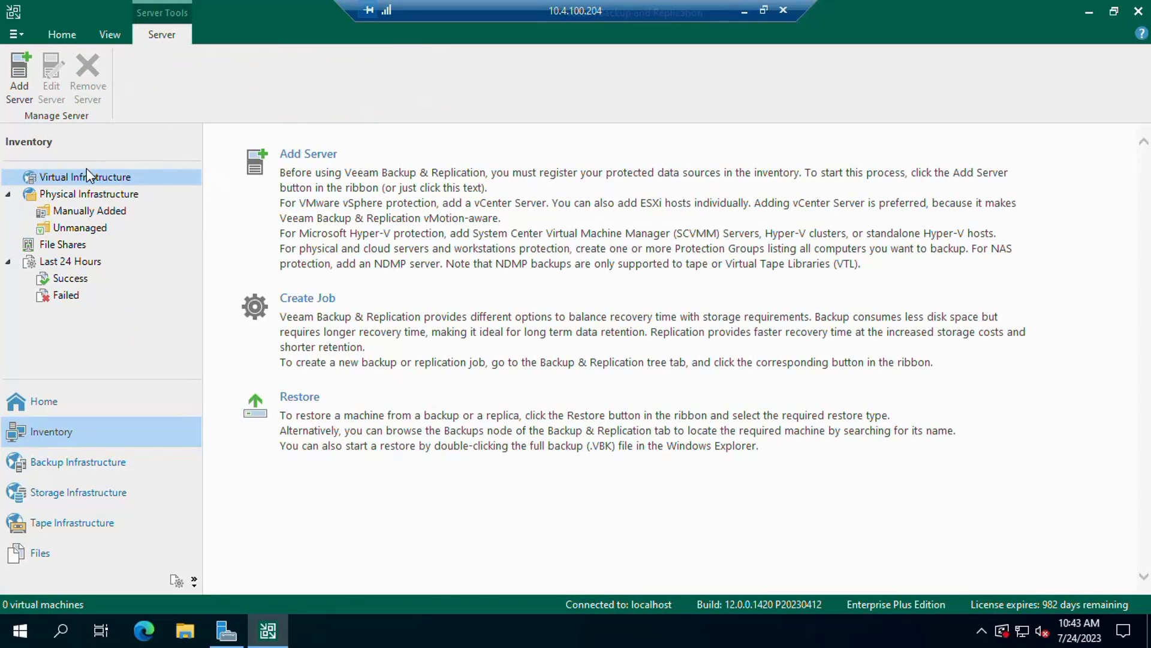
Step: Start a new VMware vSphere server from Add Server to open the New VMware Server wizard
{"action": "left_click", "coordinate": [309, 156]}
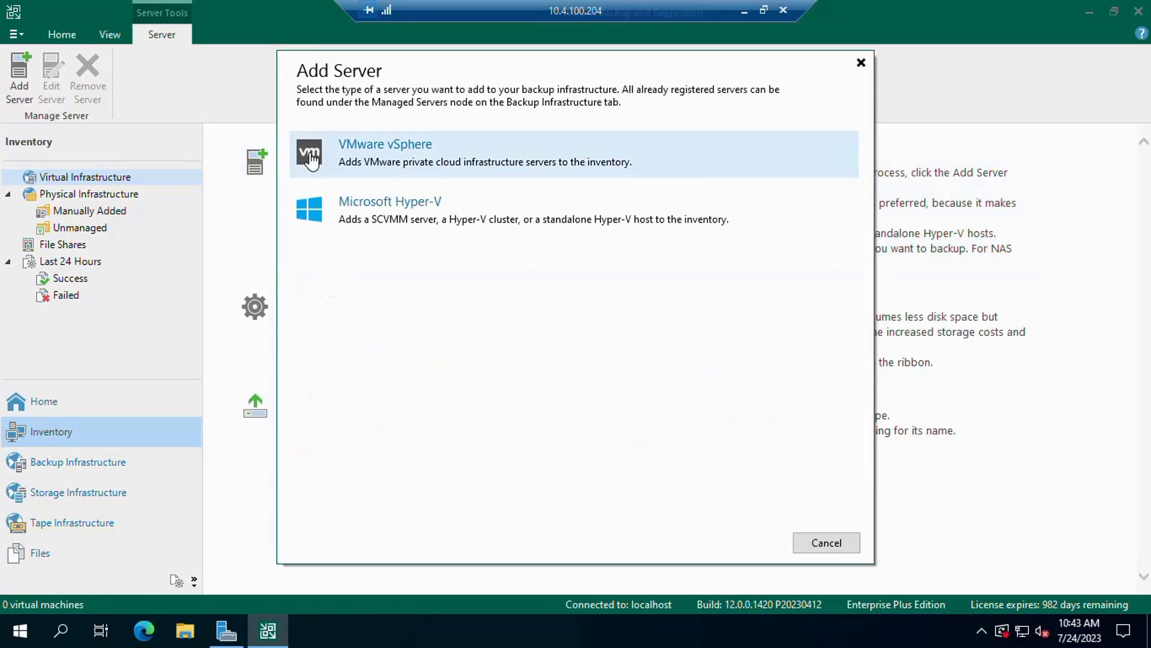
{"action": "left_click", "coordinate": [423, 165]}
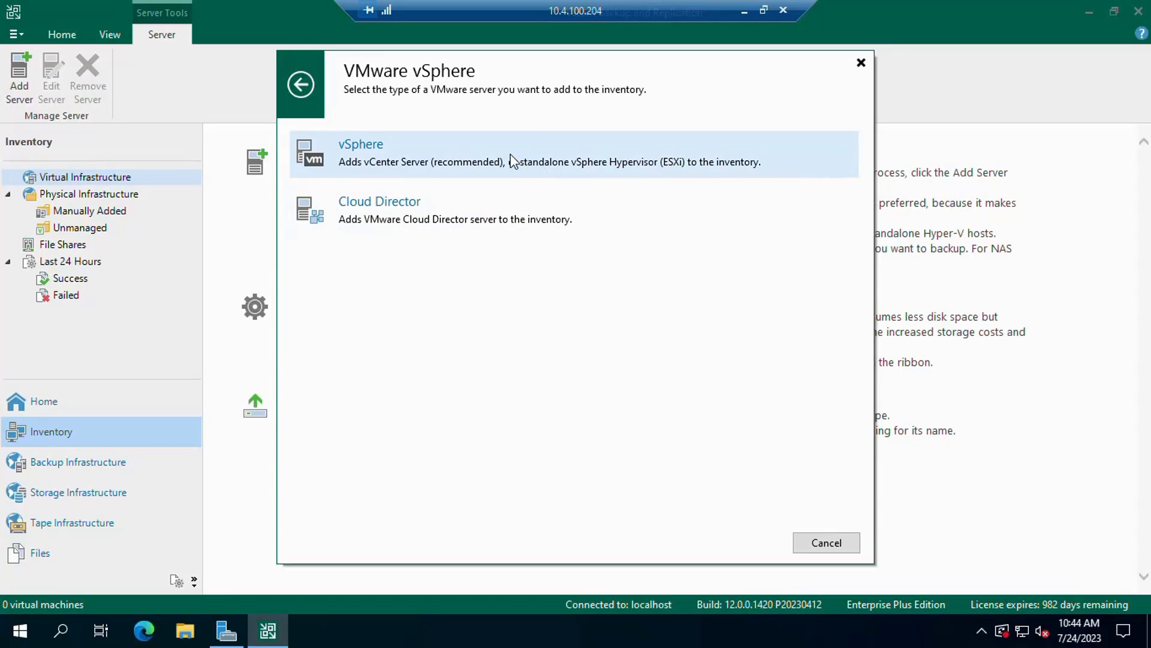
{"action": "left_click", "coordinate": [354, 153]}
Step: Enter 'yodcvc01.youngonedhk.com' as the server's DNS name and continue to Credentials
{"action": "type", "text": "yo"}
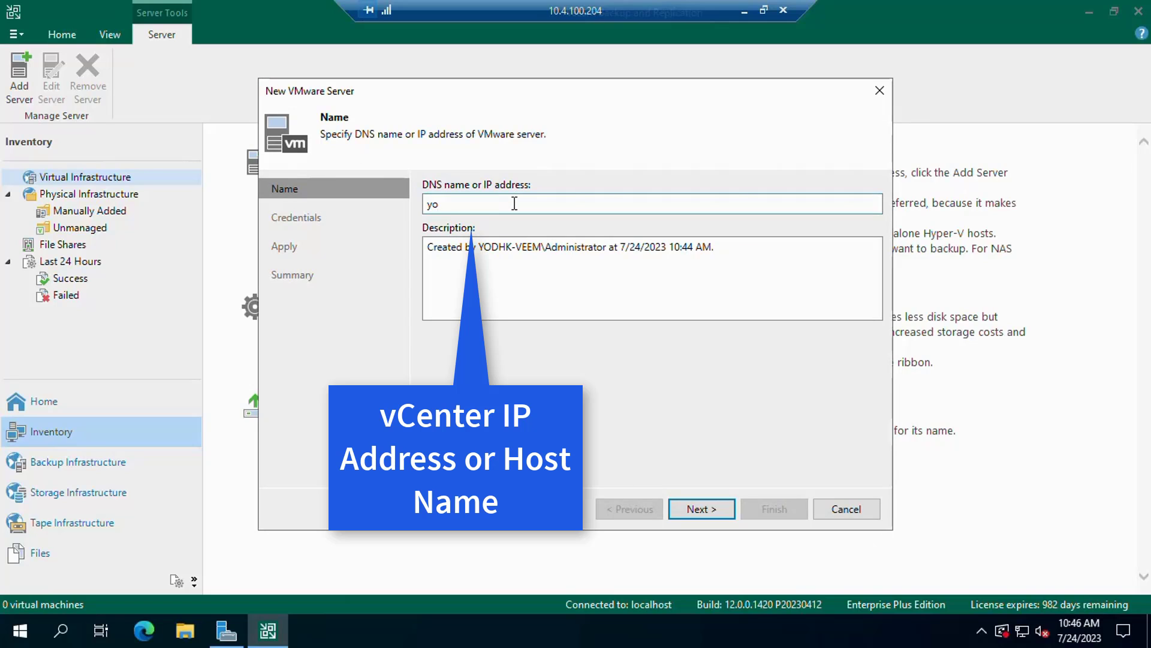
{"action": "type", "text": "dcvc01.youngonedhk.com"}
{"action": "left_click", "coordinate": [709, 512]}
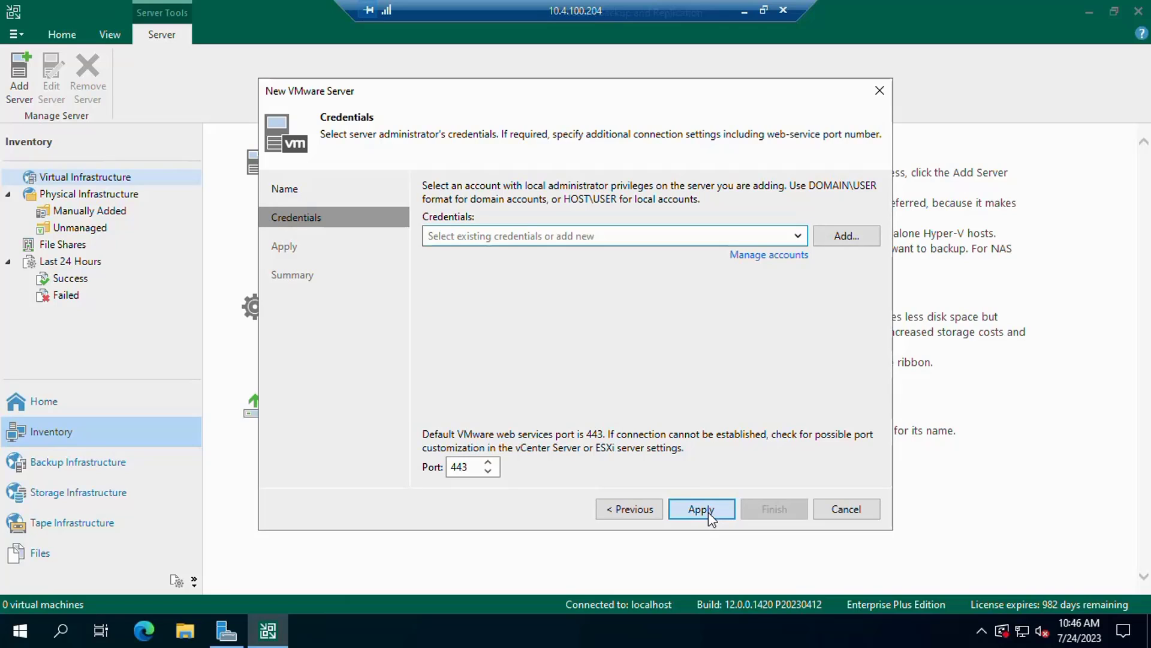
Step: Check the saved credential accounts, then begin adding a new set of credentials
{"action": "left_click", "coordinate": [798, 236]}
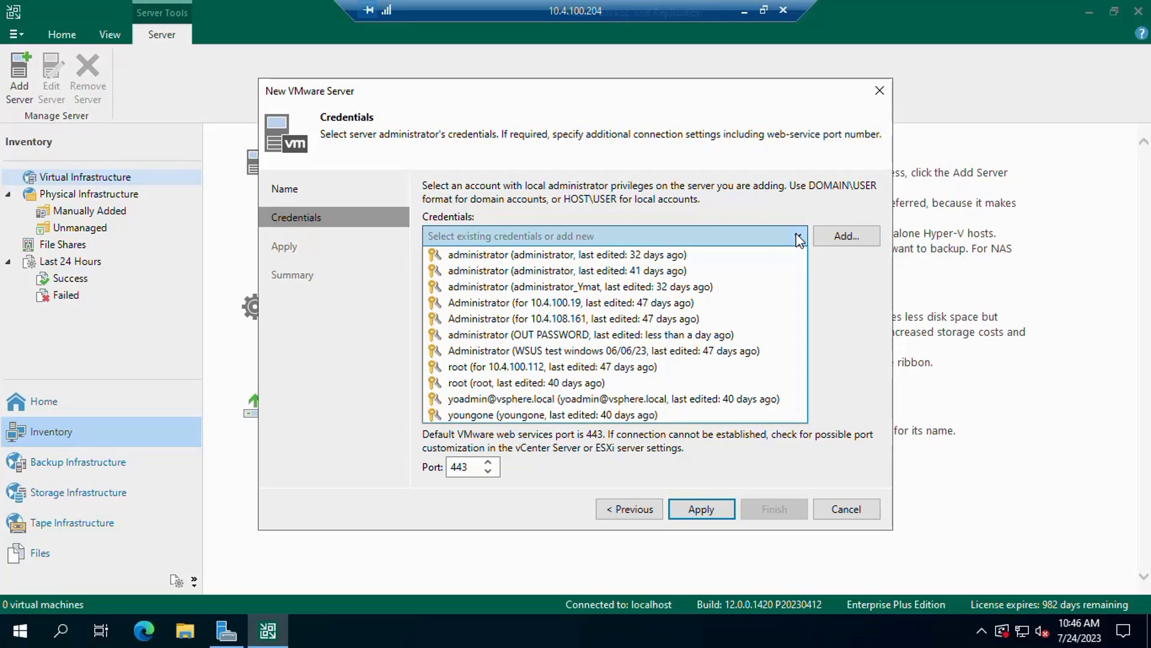
{"action": "left_click", "coordinate": [862, 236]}
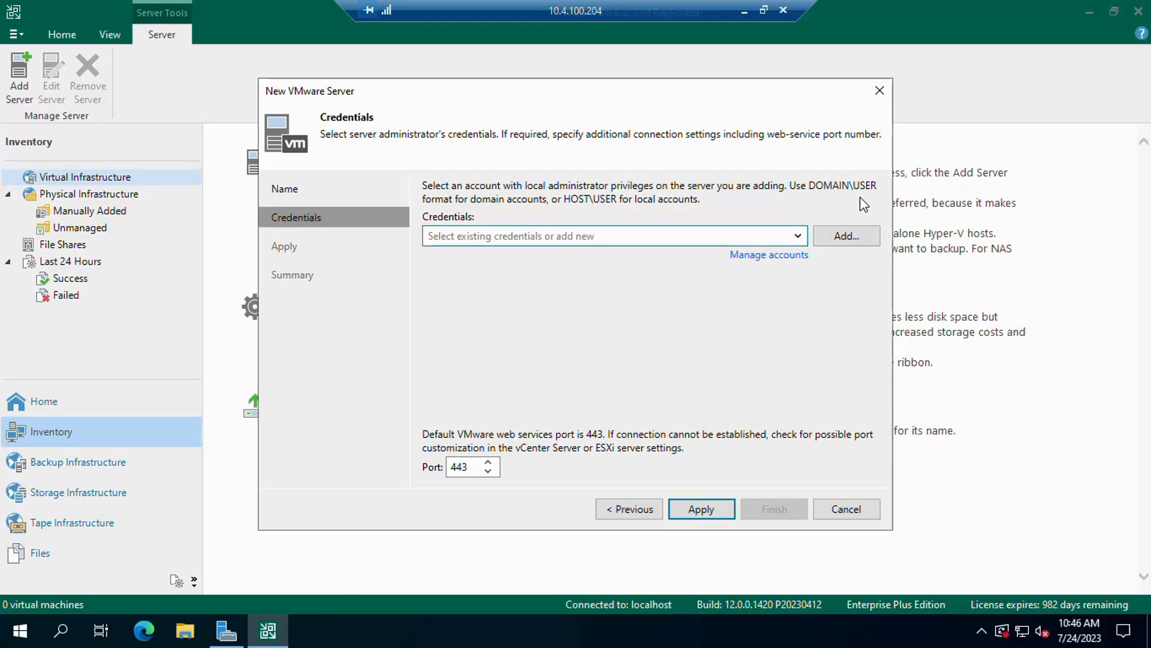
{"action": "left_click", "coordinate": [846, 240]}
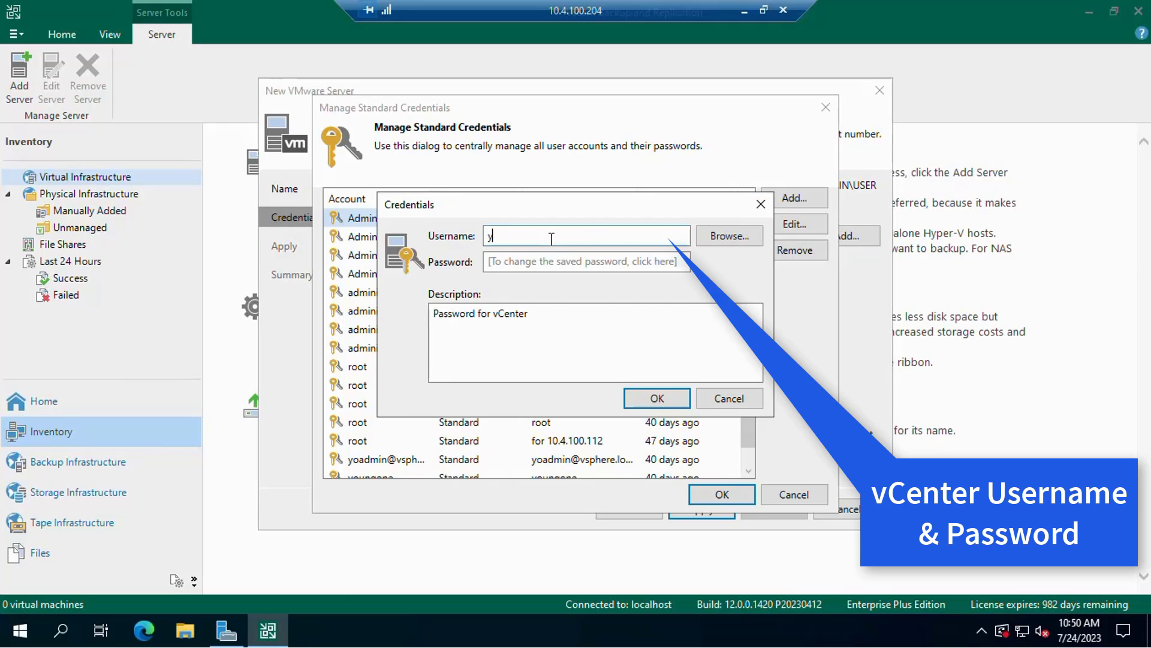
Step: Save the vCenter admin username and password as new credentials and select them for the server
{"action": "type", "text": "oadmin@vsphere.local"}
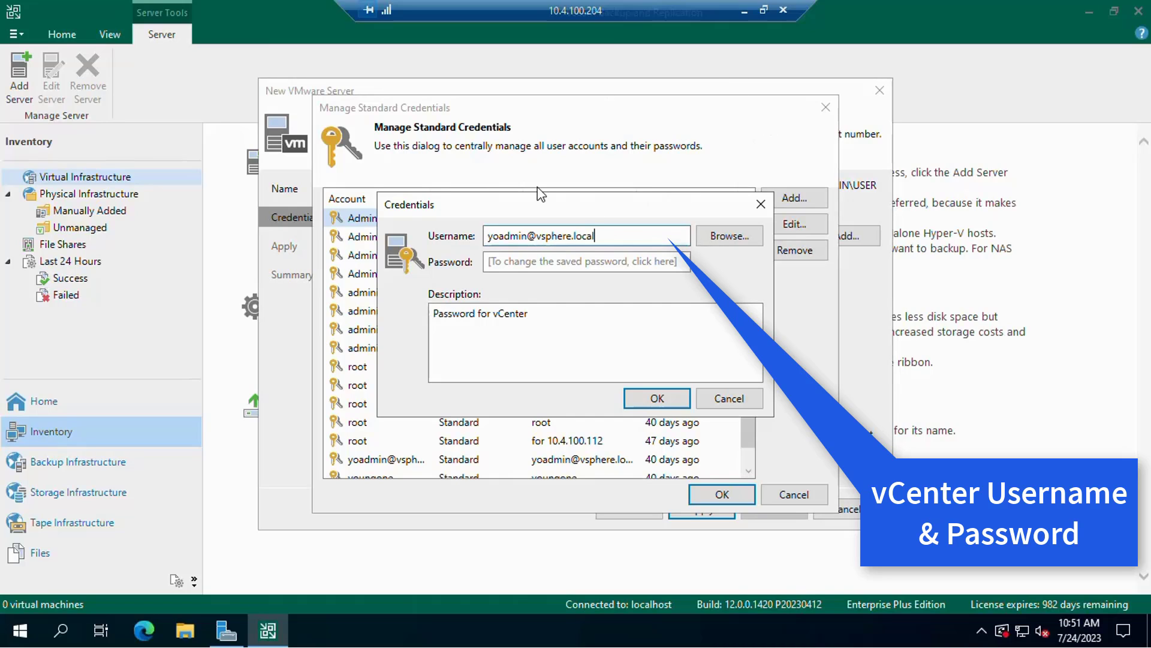
{"action": "left_click", "coordinate": [525, 260]}
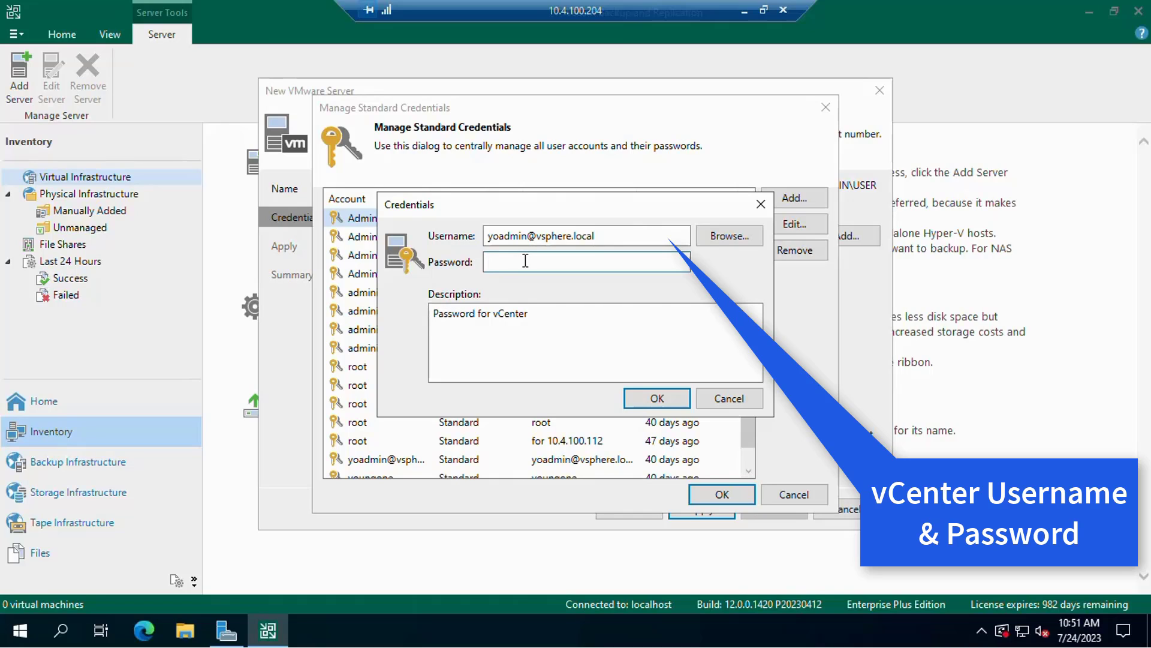
{"action": "type", "text": "••••••"}
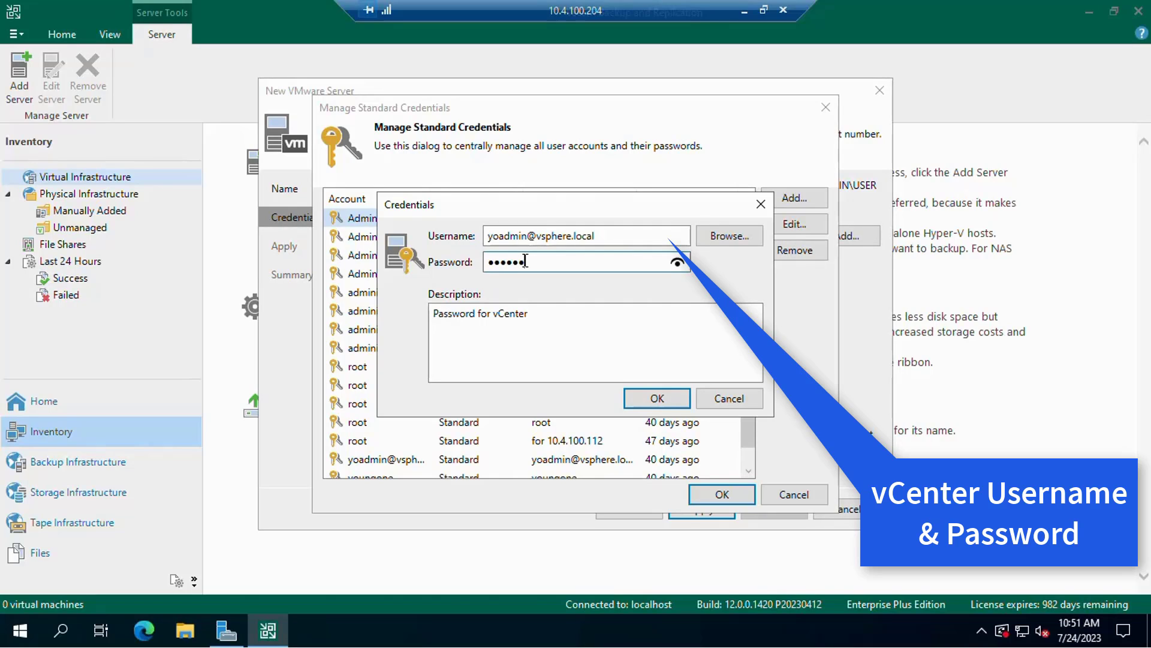
{"action": "type", "text": "•"}
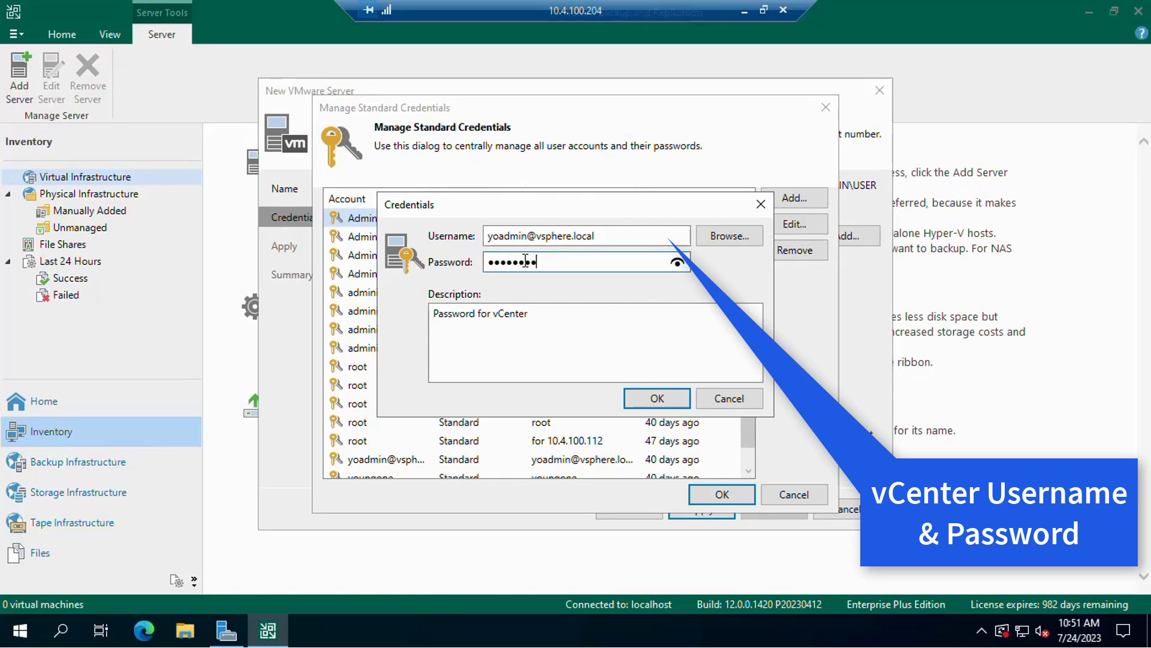
{"action": "type", "text": "•••"}
{"action": "left_click", "coordinate": [666, 400]}
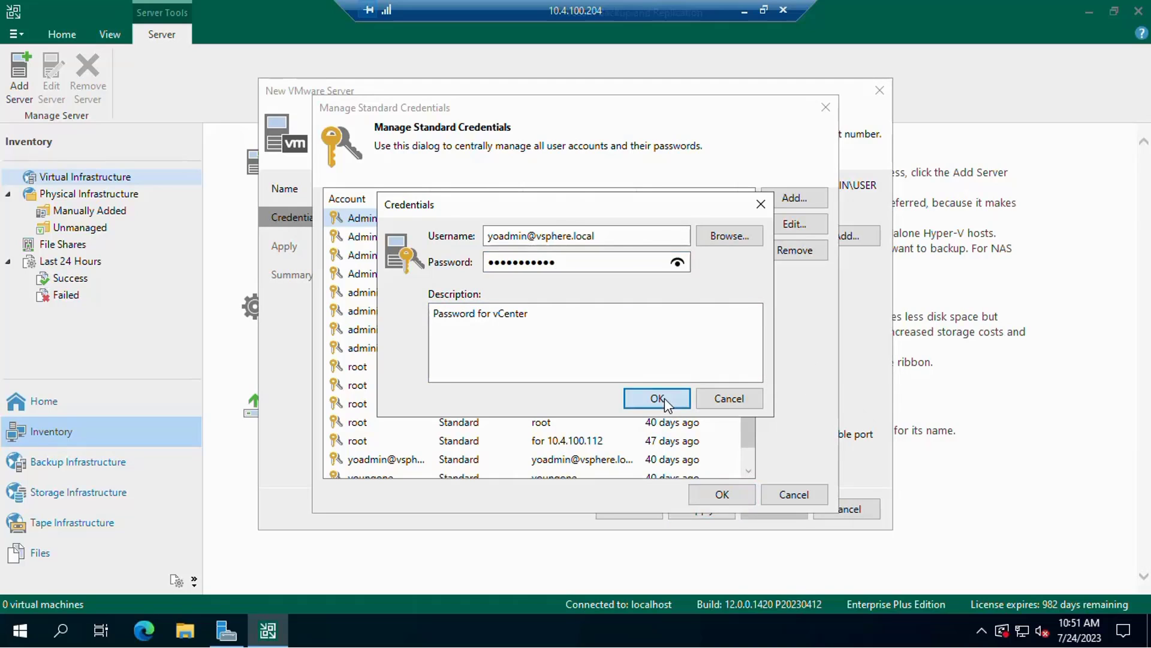
{"action": "left_click", "coordinate": [729, 496]}
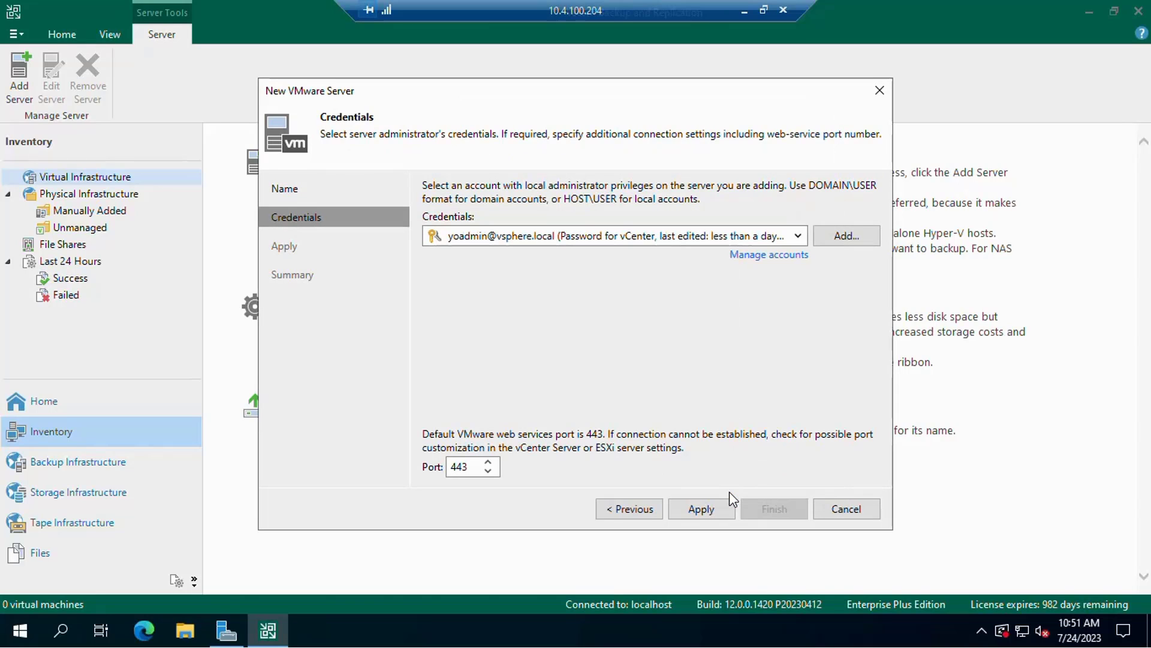
Step: Apply the vCenter connection settings, accepting the untrusted certificate
{"action": "left_click", "coordinate": [703, 508]}
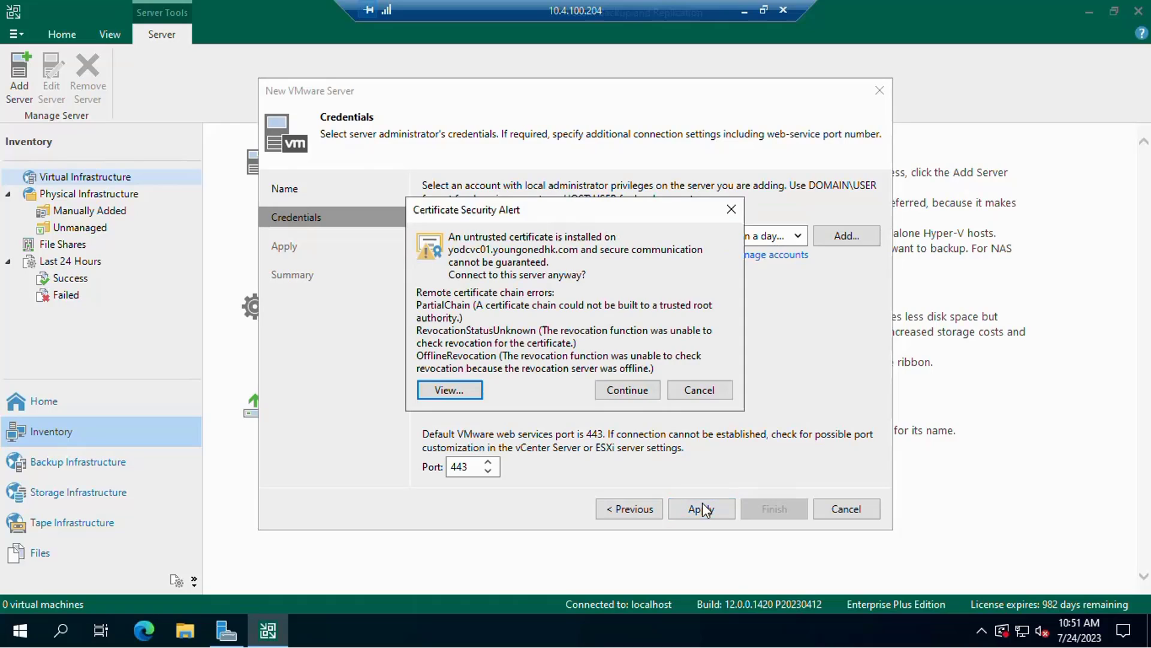
{"action": "left_click", "coordinate": [627, 391]}
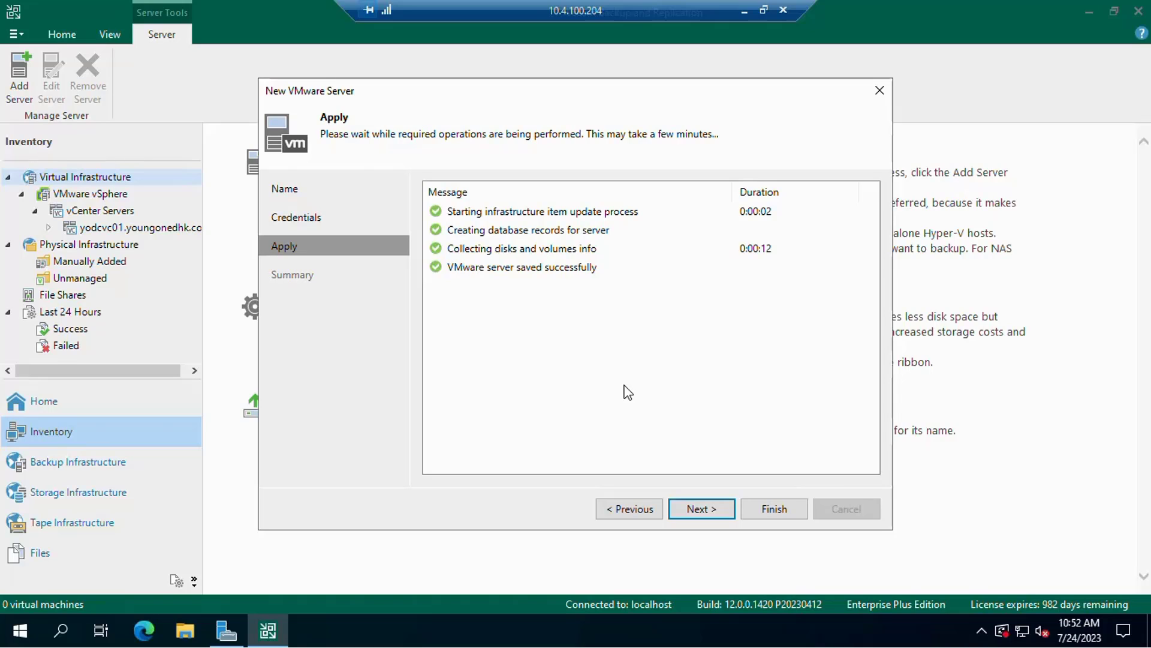
Step: Review the summary for yodcvc01.youngonedhk.com and finish the New VMware Server wizard
{"action": "left_click", "coordinate": [712, 513]}
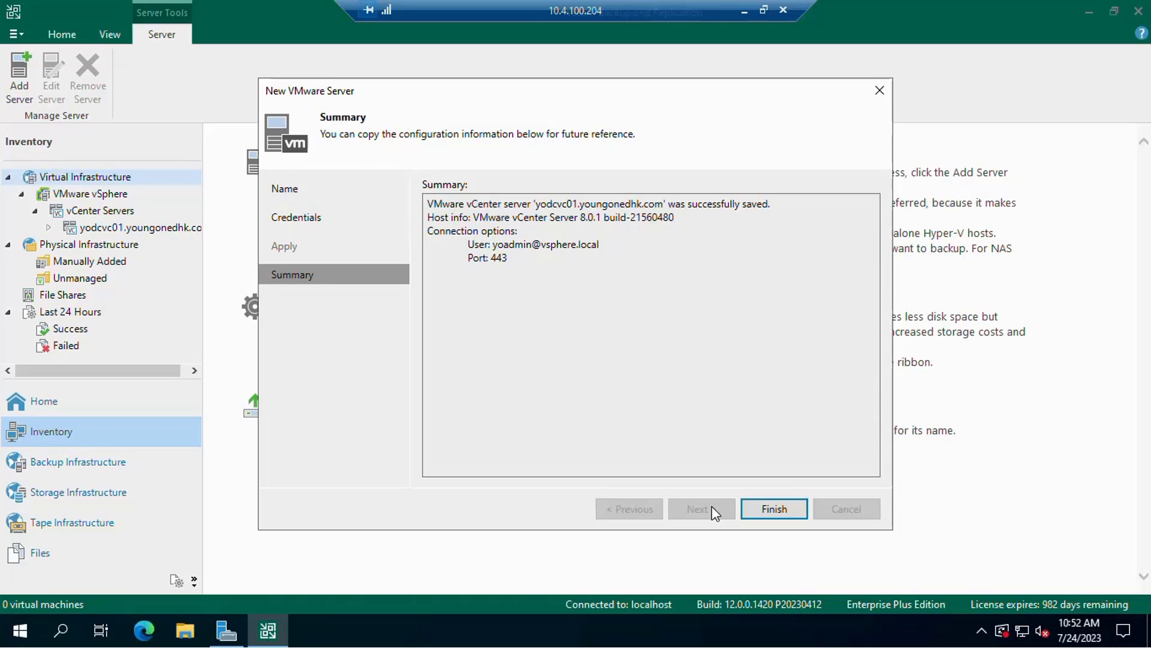
{"action": "left_click", "coordinate": [783, 509]}
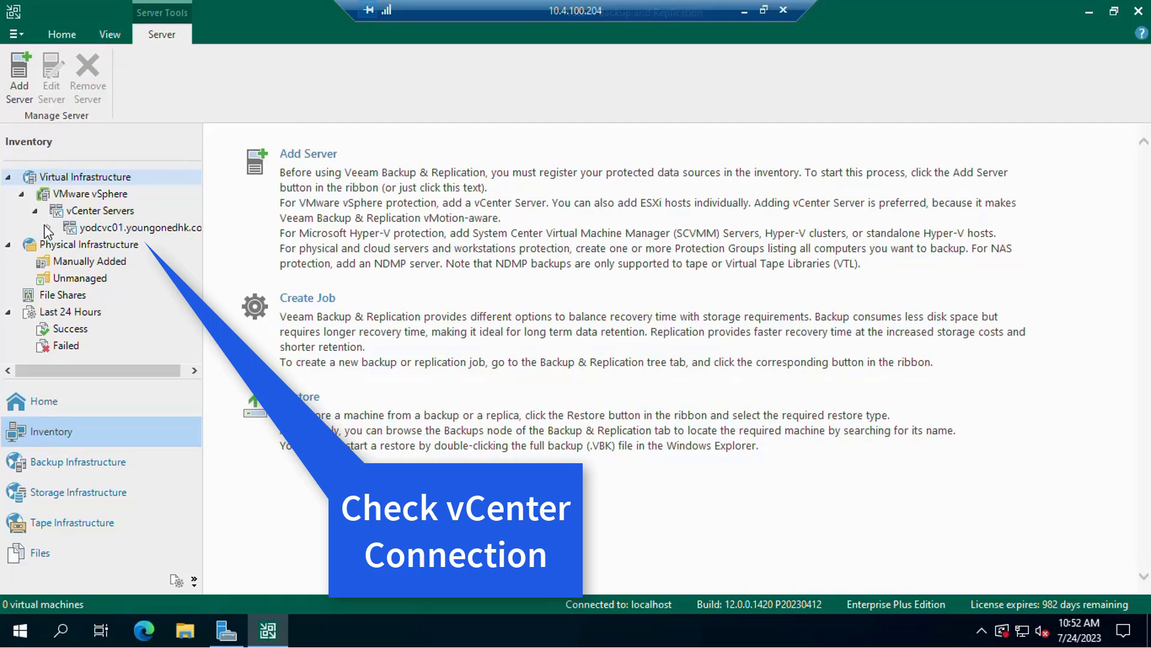
Step: Expand the vCenter, YODHK-DataCenter and YODHKDC-Cluster01 to reveal the three ESXi hosts
{"action": "left_click", "coordinate": [49, 227]}
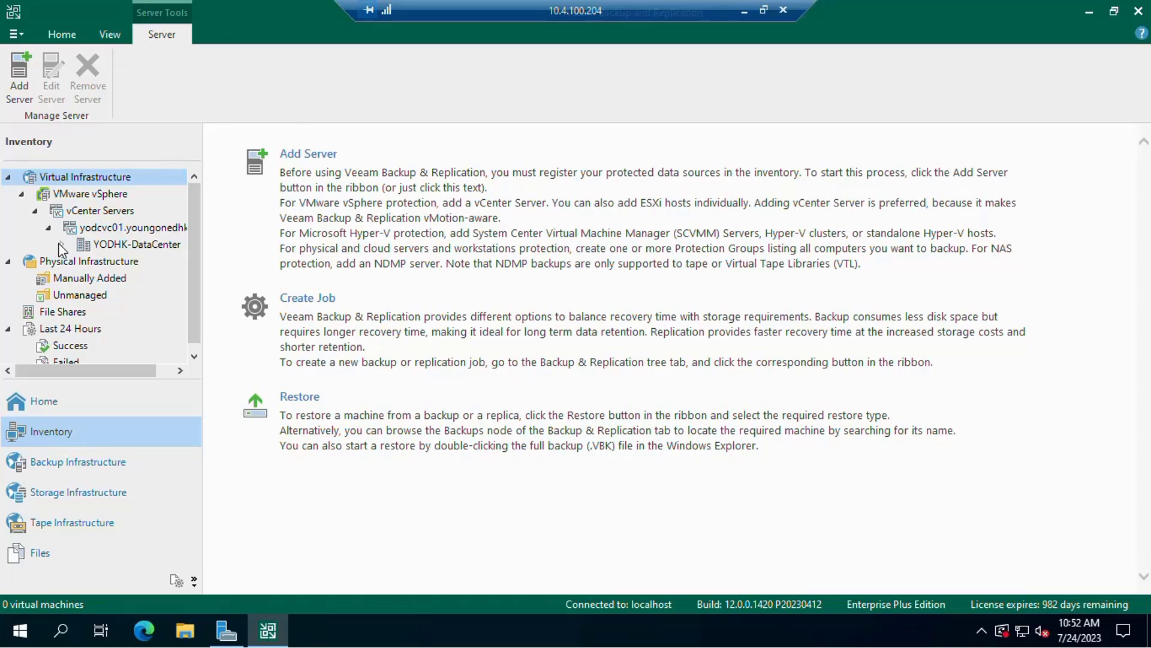
{"action": "left_click", "coordinate": [62, 245]}
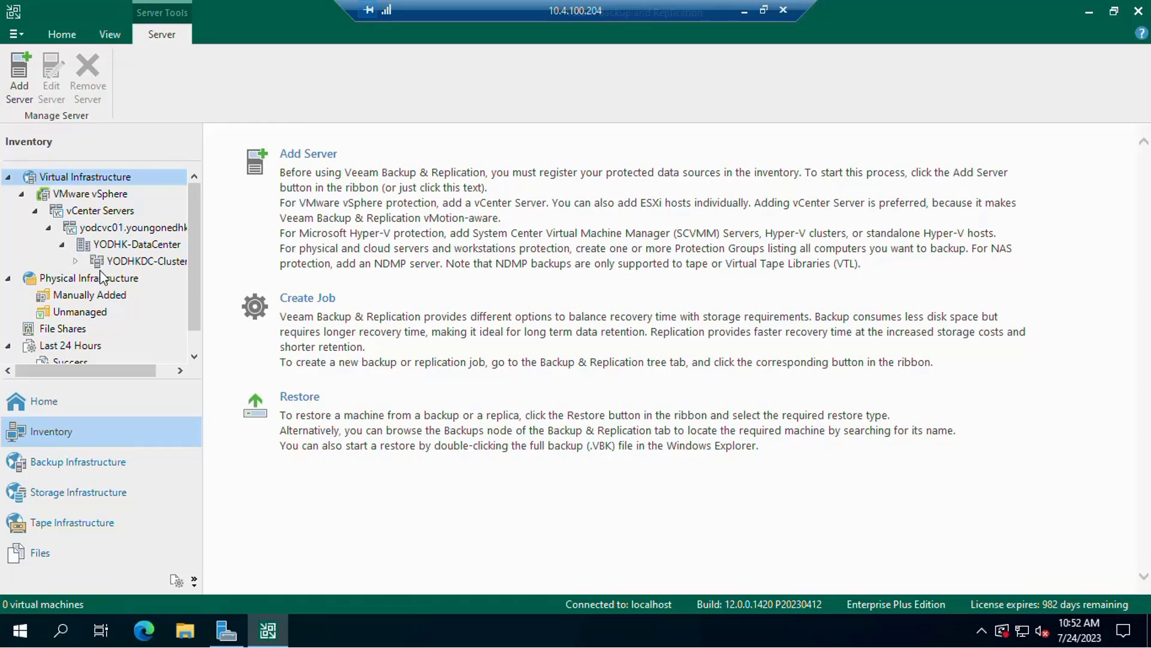
{"action": "left_click", "coordinate": [72, 260]}
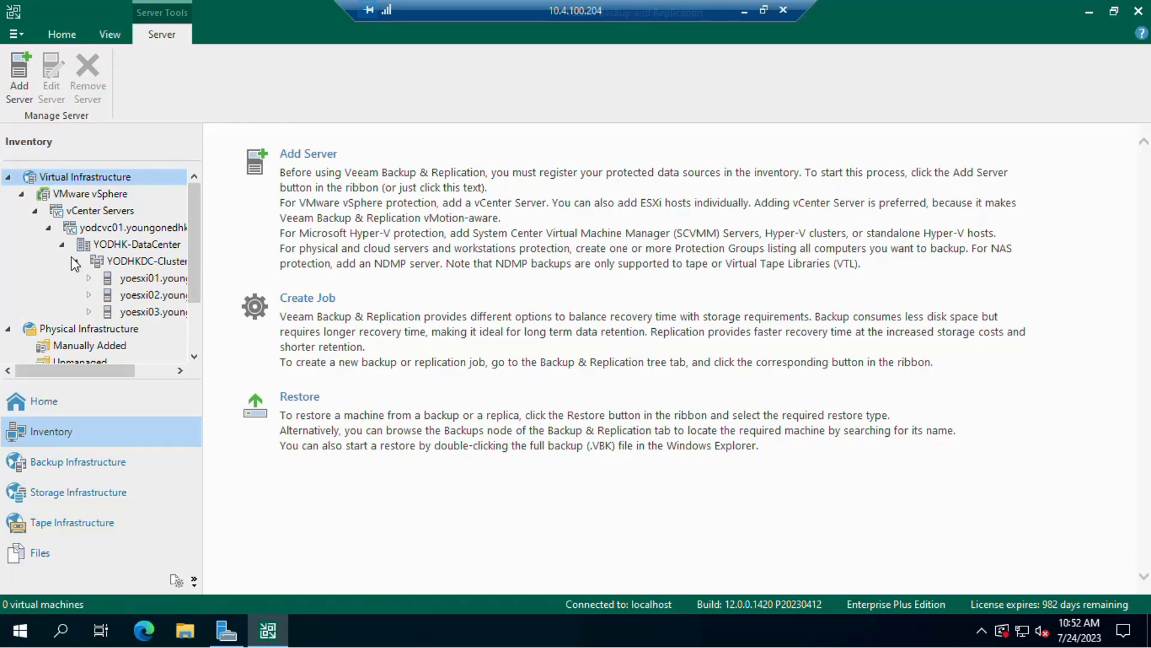
{"action": "left_click_drag", "start_coordinate": [107, 368], "coordinate": [186, 368]}
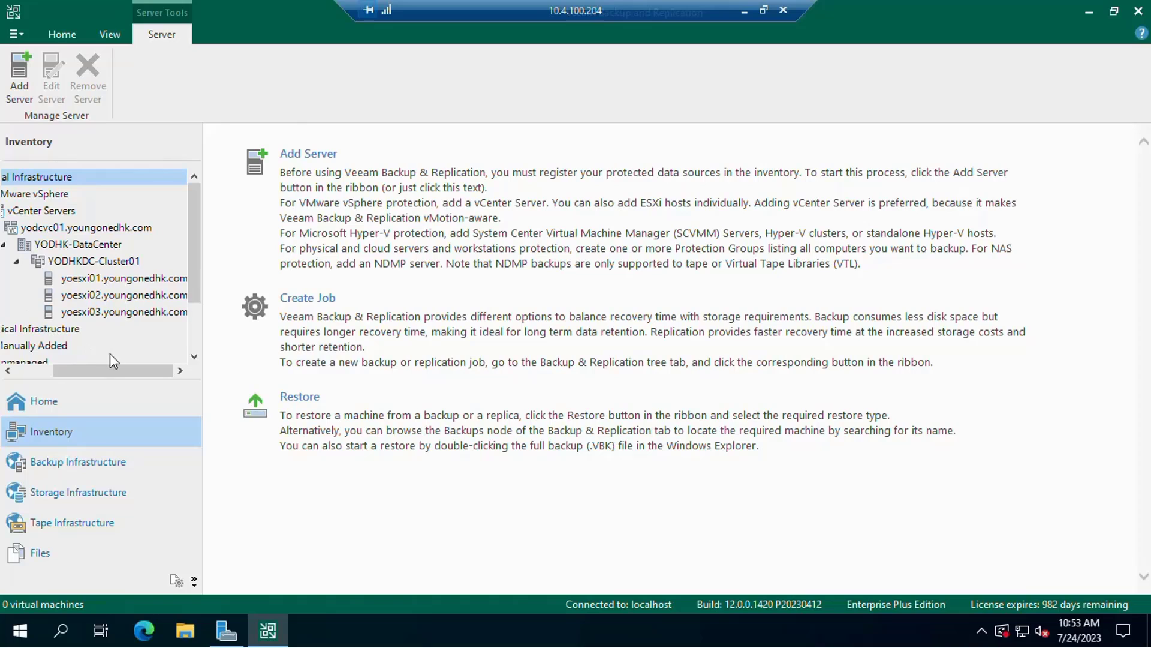
{"action": "left_click_drag", "start_coordinate": [114, 369], "coordinate": [3, 377]}
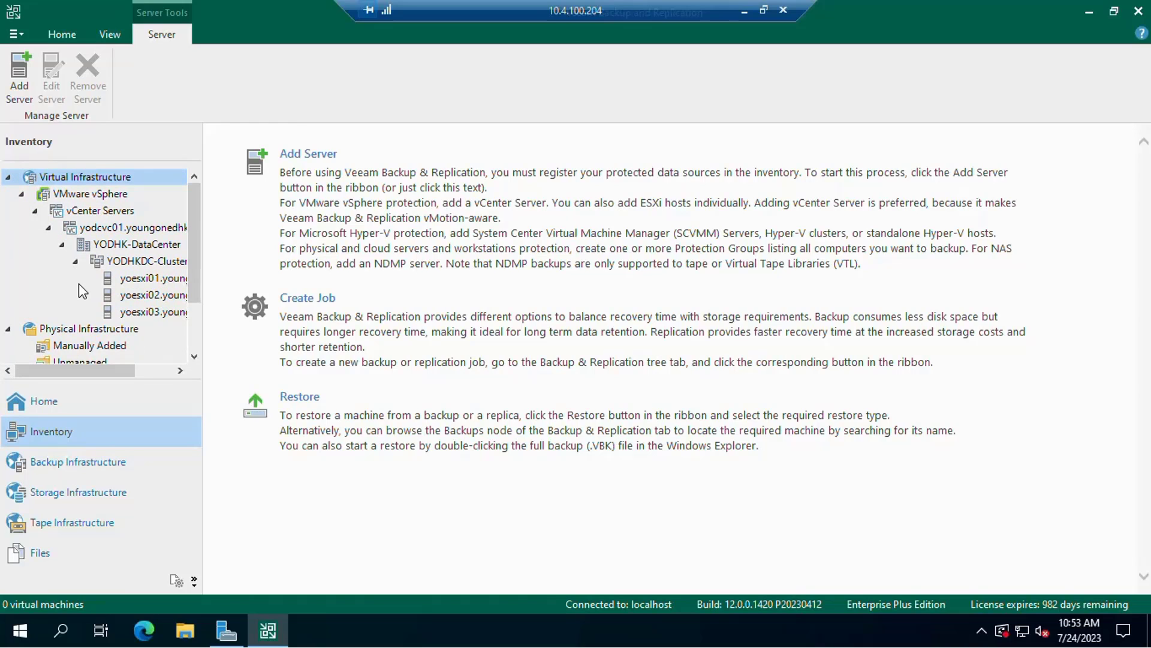
Step: Collapse the cluster, datacenter, vCenter and vCenter Servers nodes, then return to the Home job sessions
{"action": "left_click", "coordinate": [76, 261]}
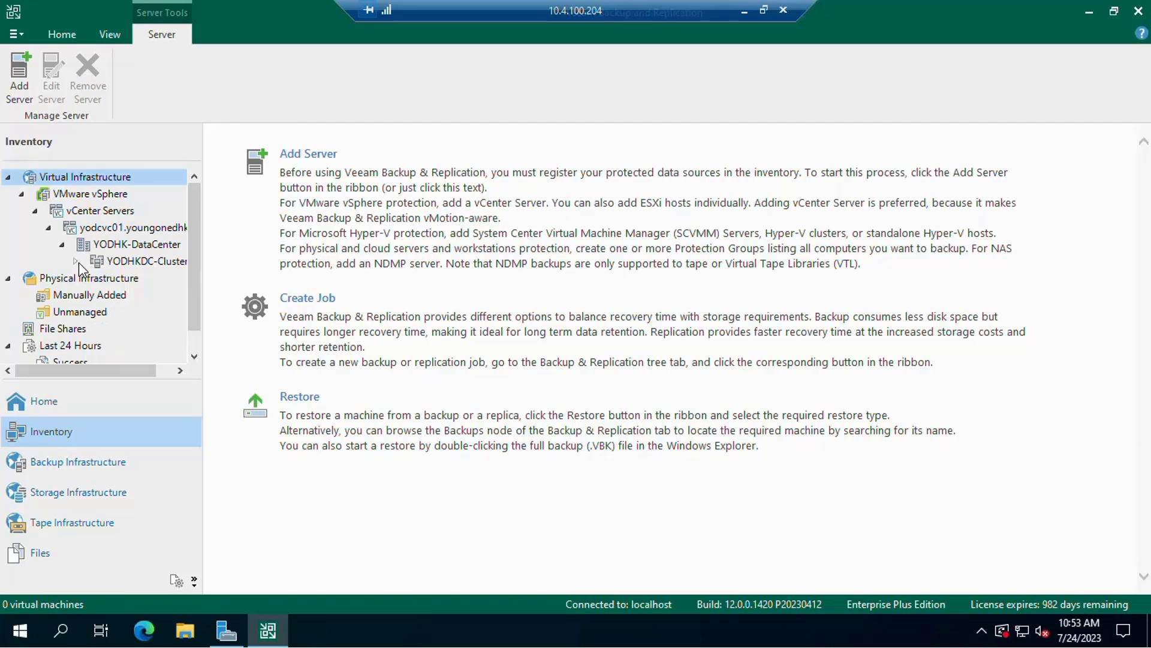
{"action": "left_click", "coordinate": [62, 244]}
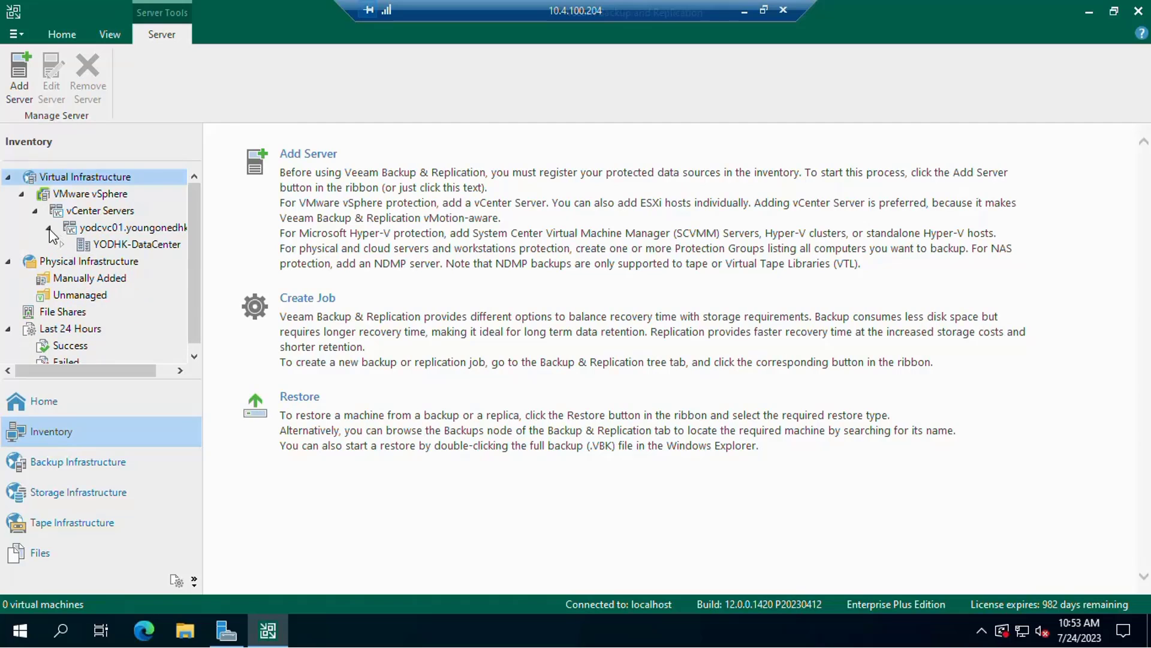
{"action": "left_click", "coordinate": [48, 227]}
{"action": "left_click", "coordinate": [33, 213]}
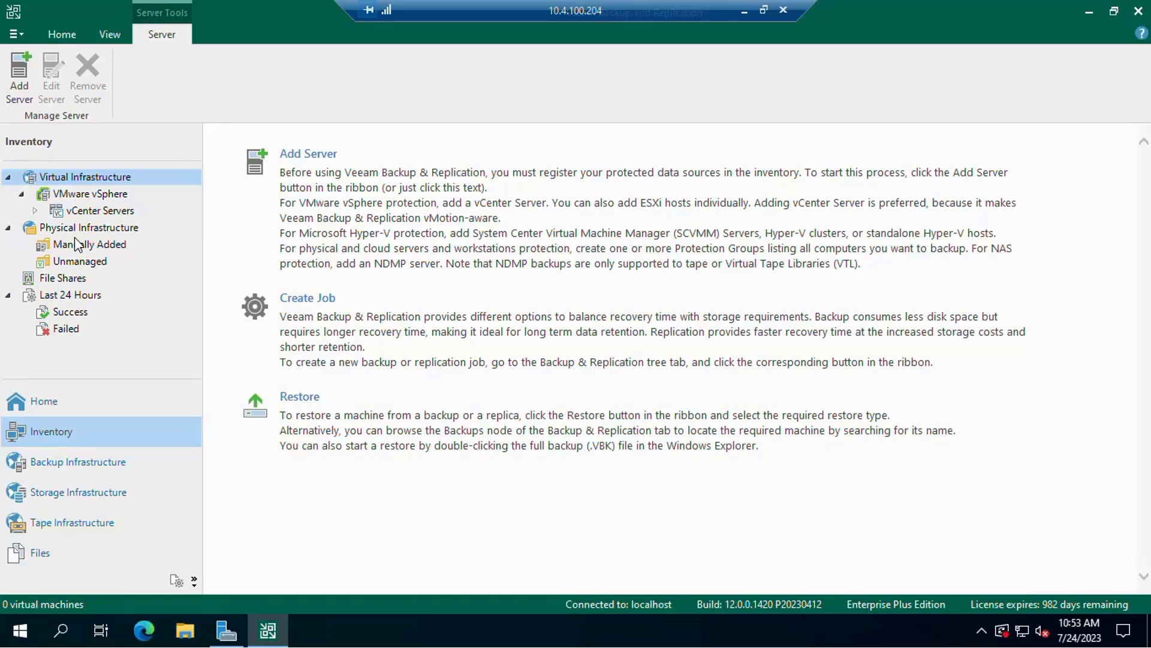
{"action": "left_click", "coordinate": [44, 400]}
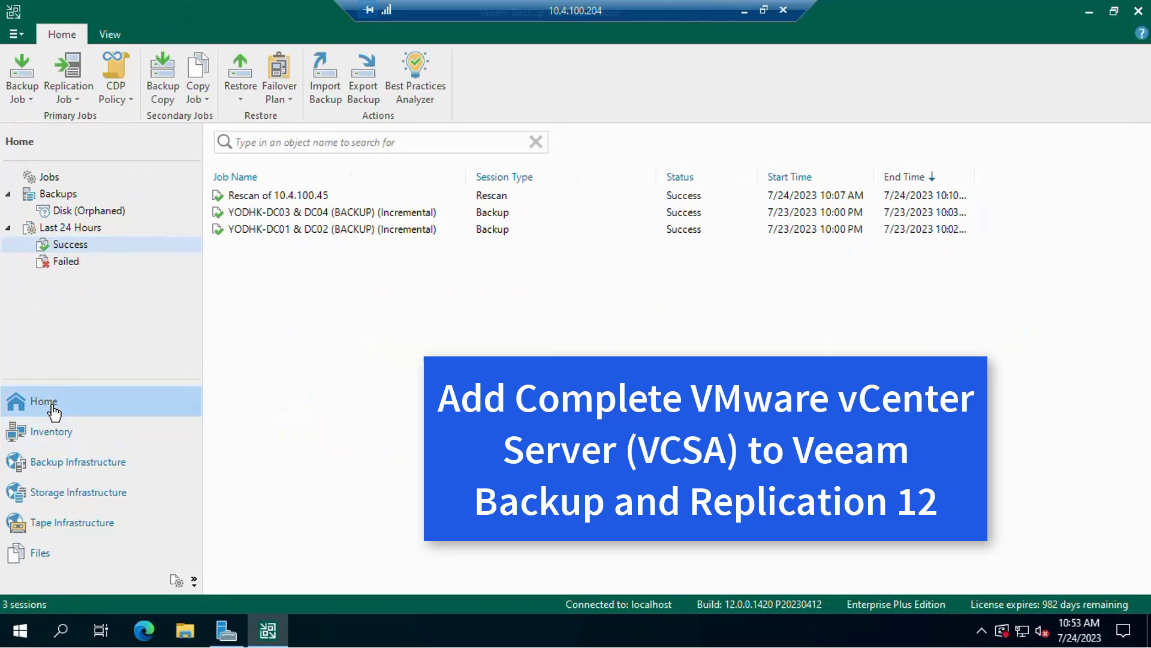